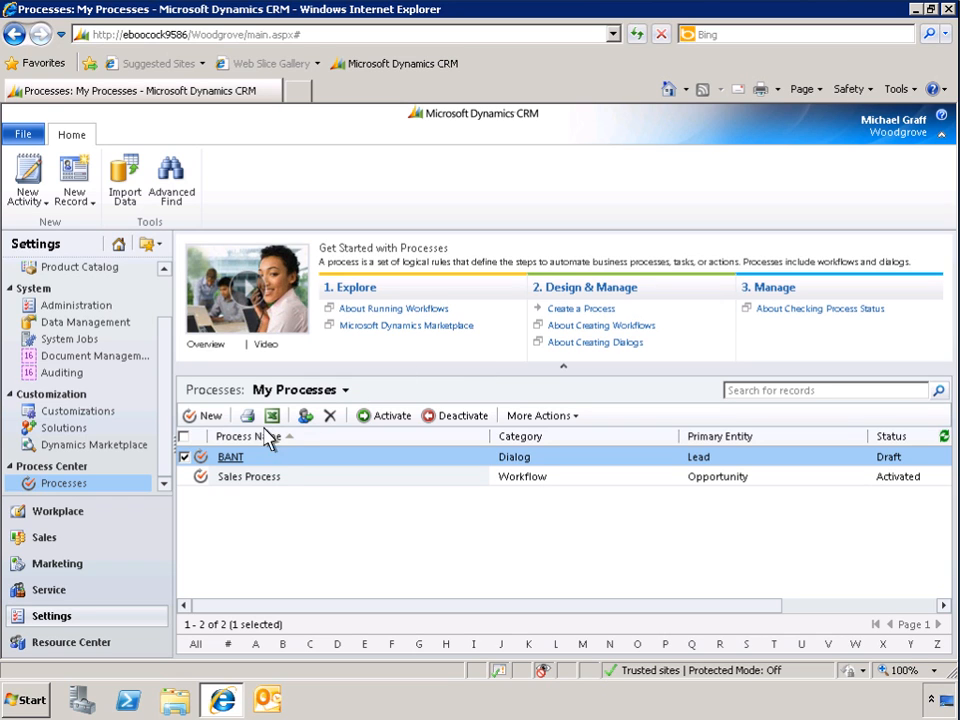
Open the draft BANT dialog process for Lead from the process list.
click(232, 458)
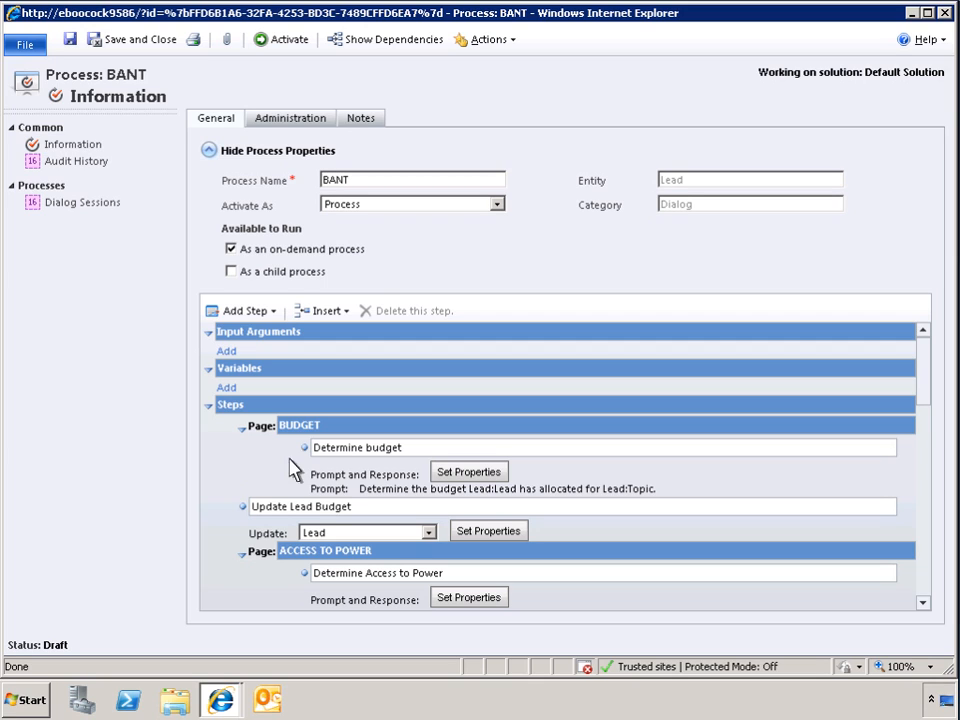
Review the Determine budget prompt and company-name tip, then save and close it.
click(470, 473)
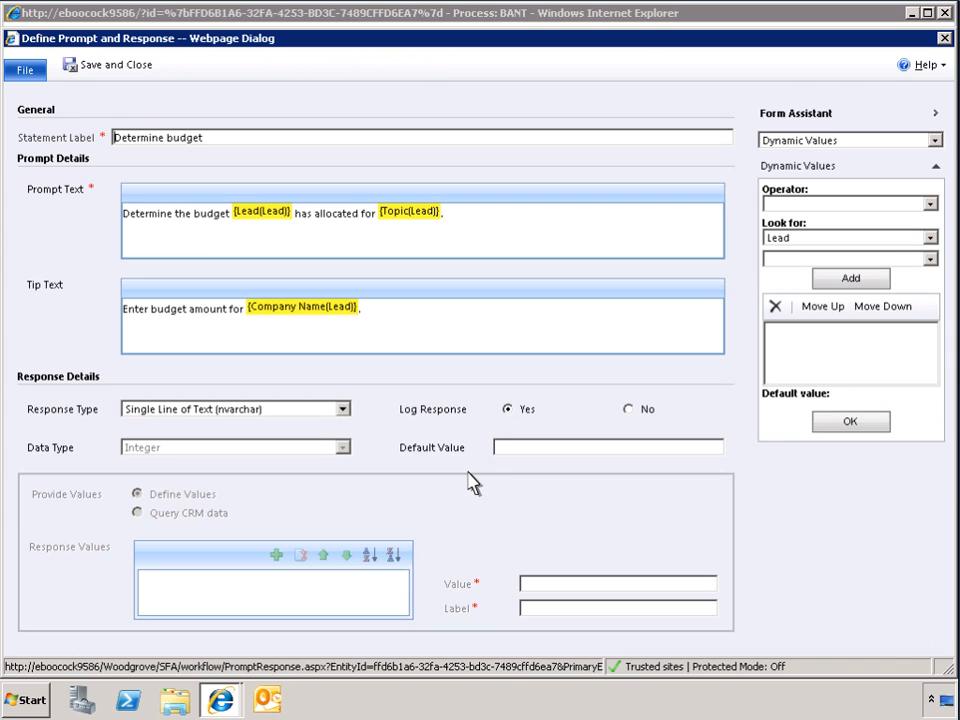
click(112, 68)
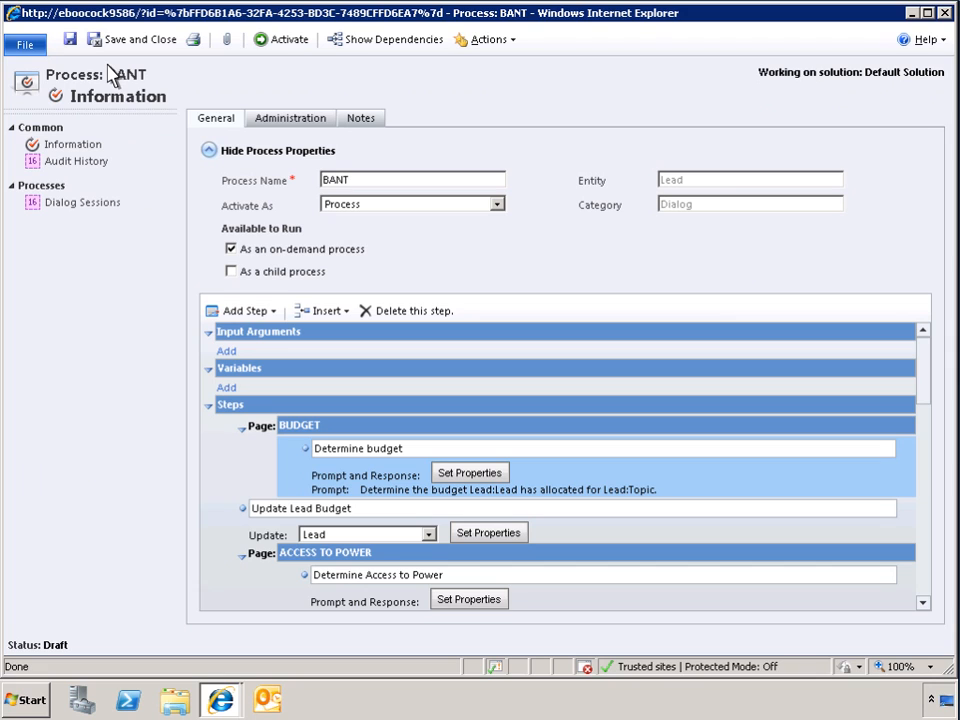
Save the Update Lead Budget step with Budget set to the Determine budget response text.
click(488, 532)
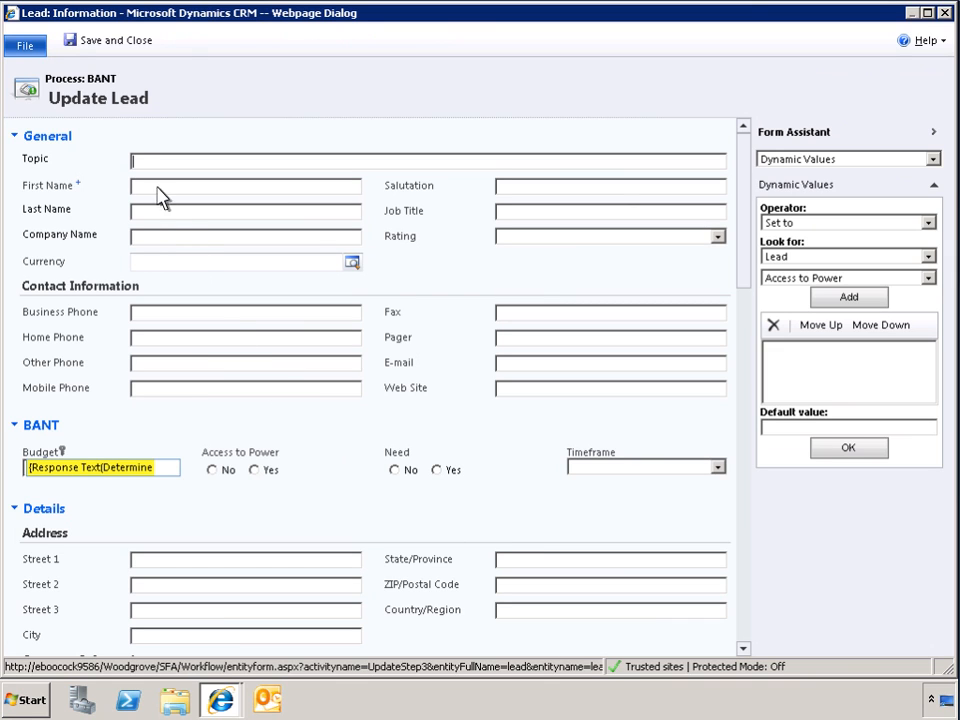
click(115, 42)
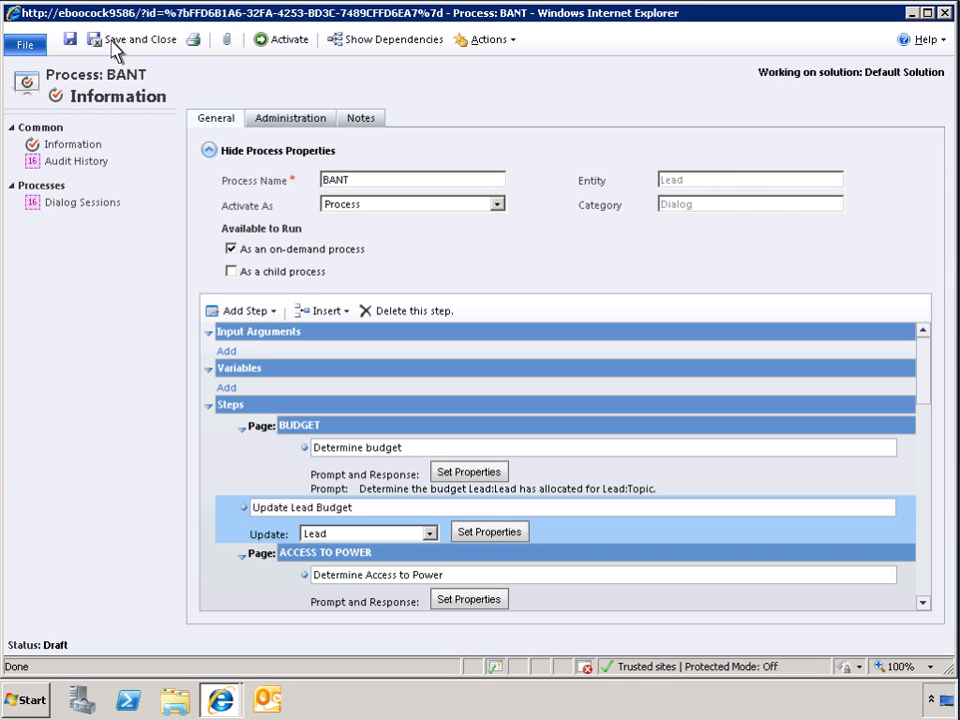
Activate the BANT process, confirm, and close back to the process list showing Activated.
click(290, 42)
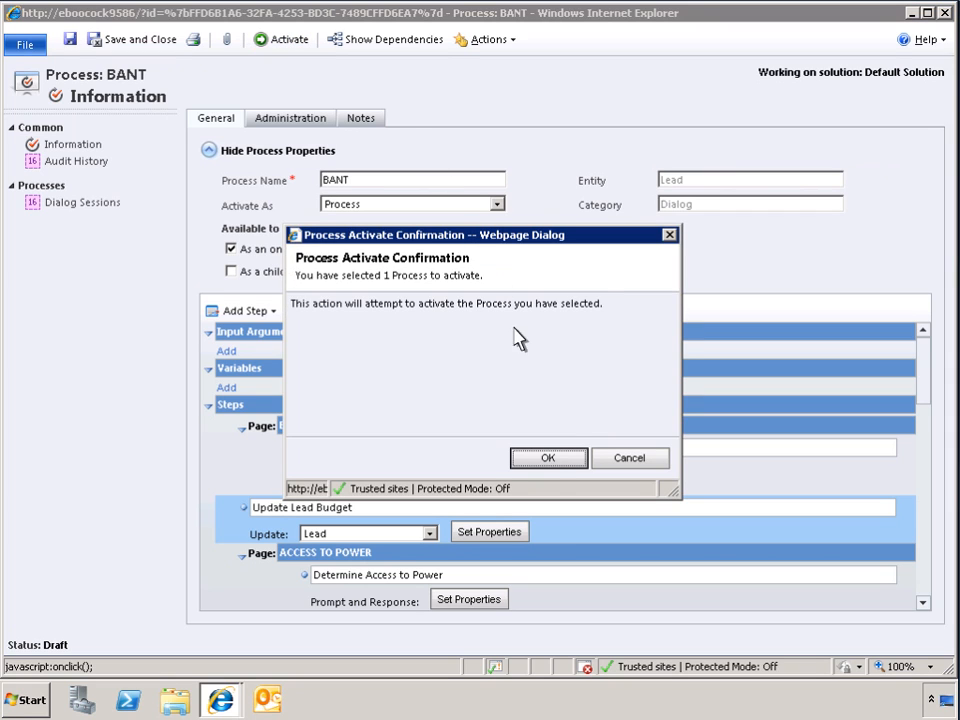
click(549, 460)
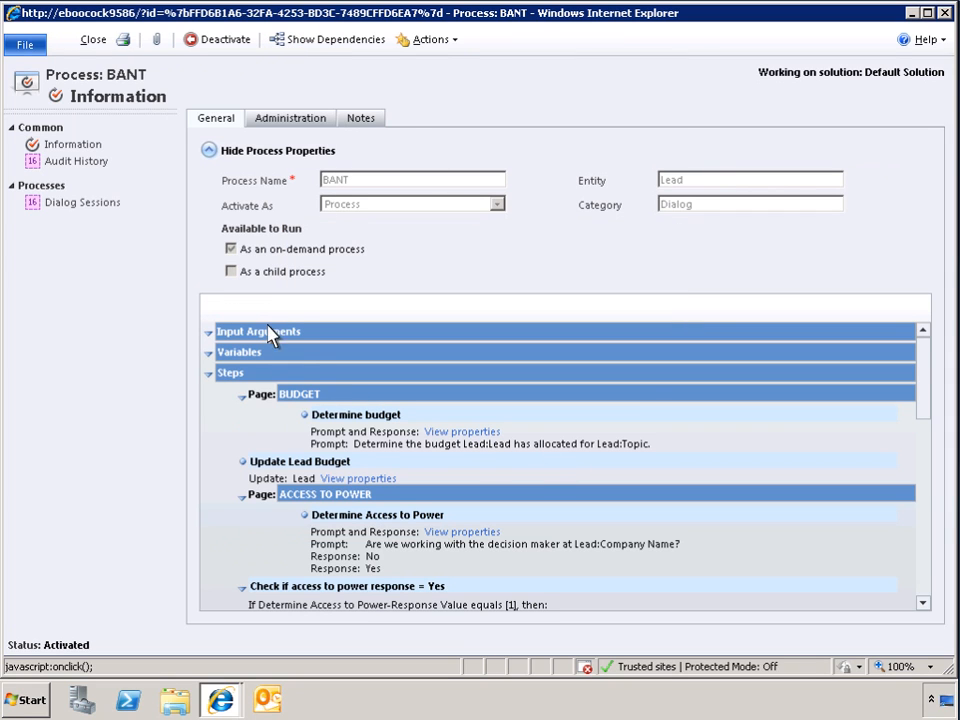
click(88, 40)
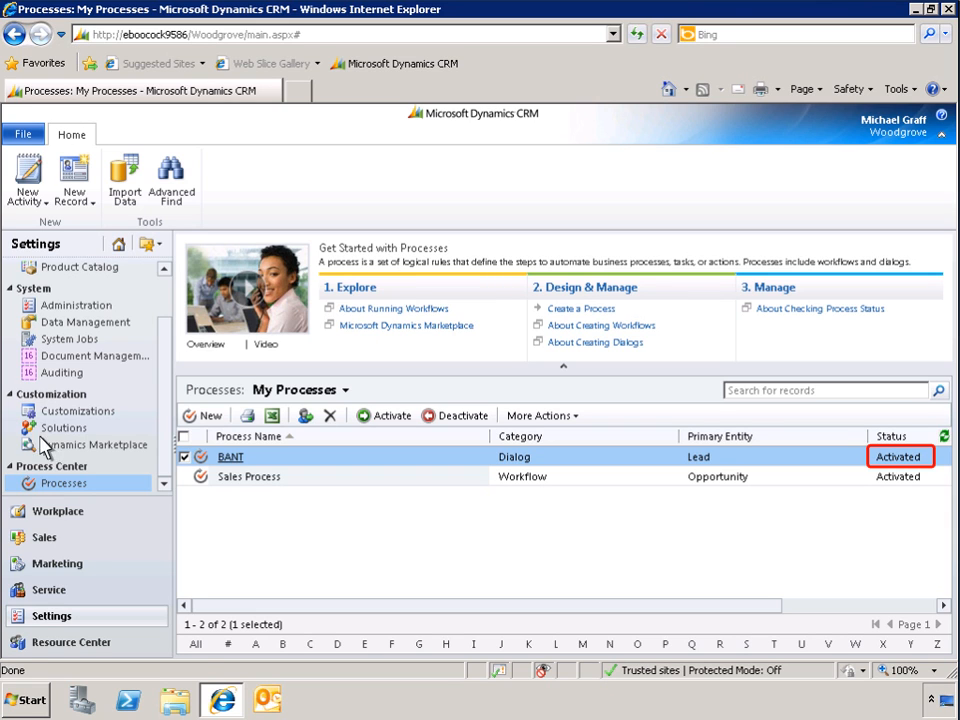
click(42, 540)
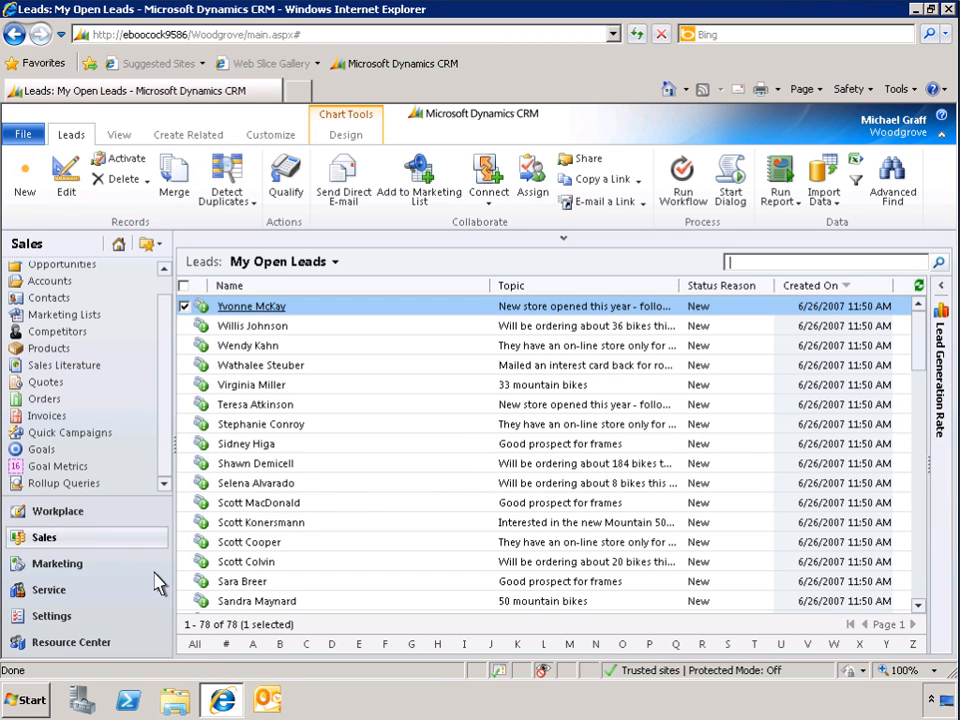
click(185, 601)
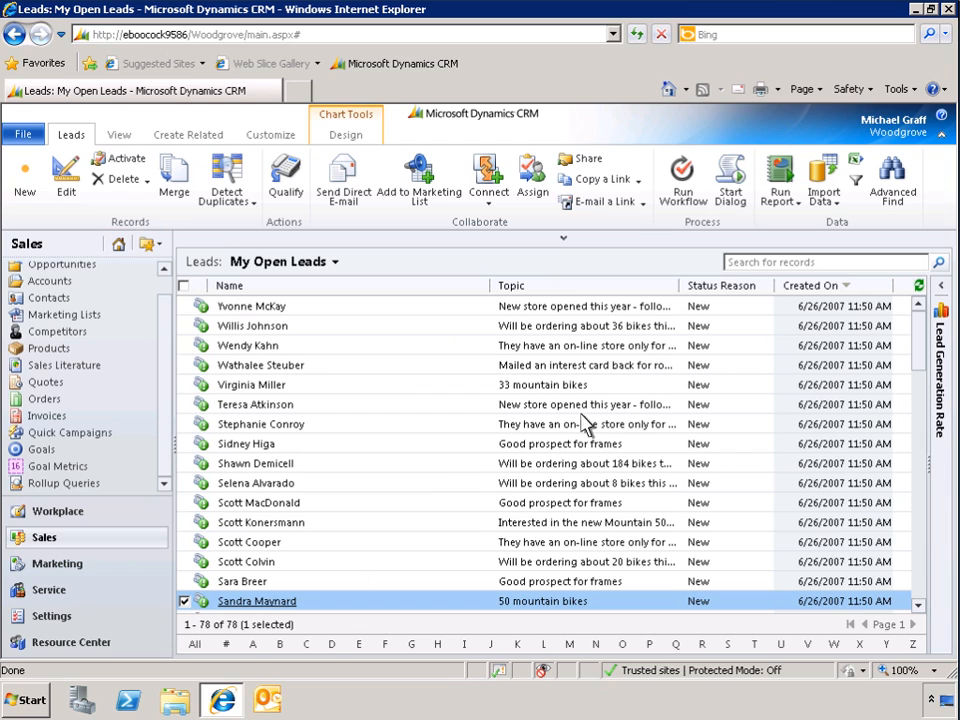
click(734, 200)
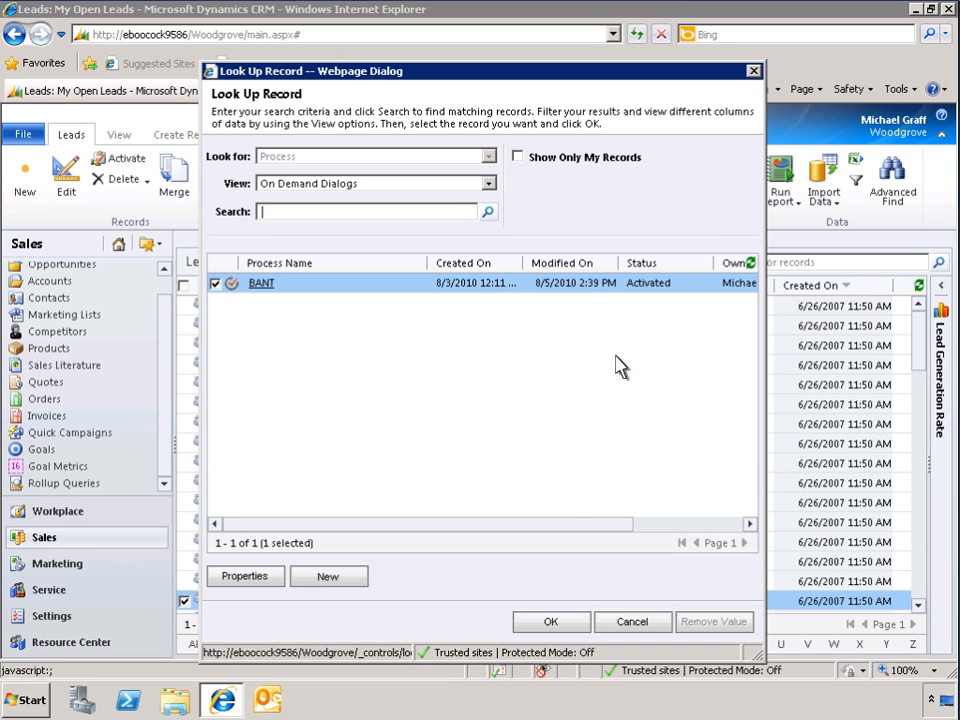
Run BANT on the lead, answering budget 50000 and Yes to working with the decision maker.
click(549, 622)
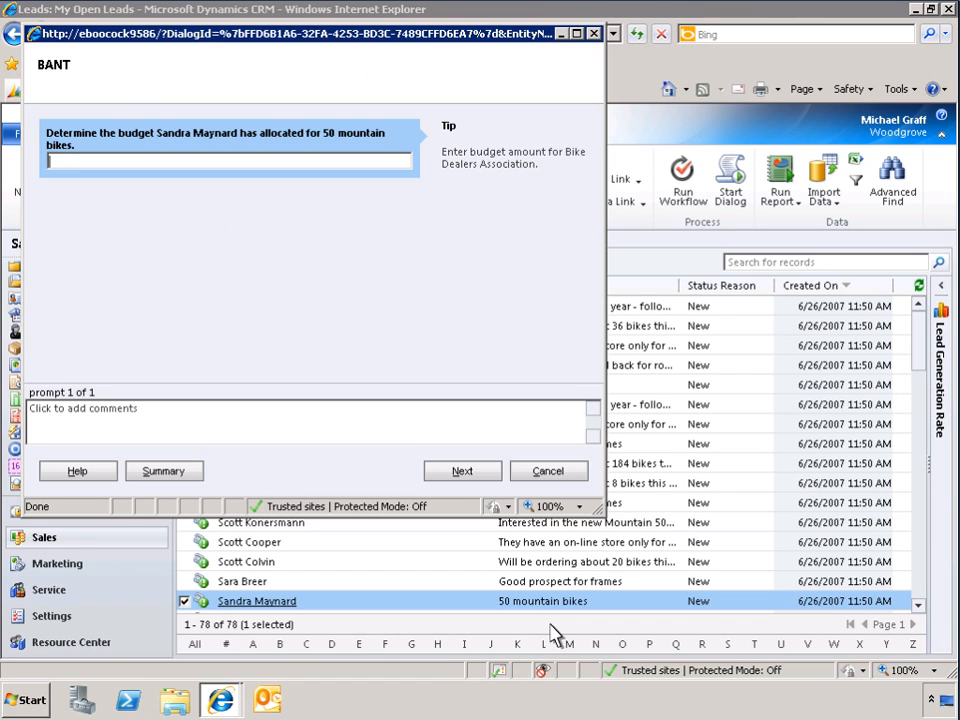
text(50000)
click(463, 474)
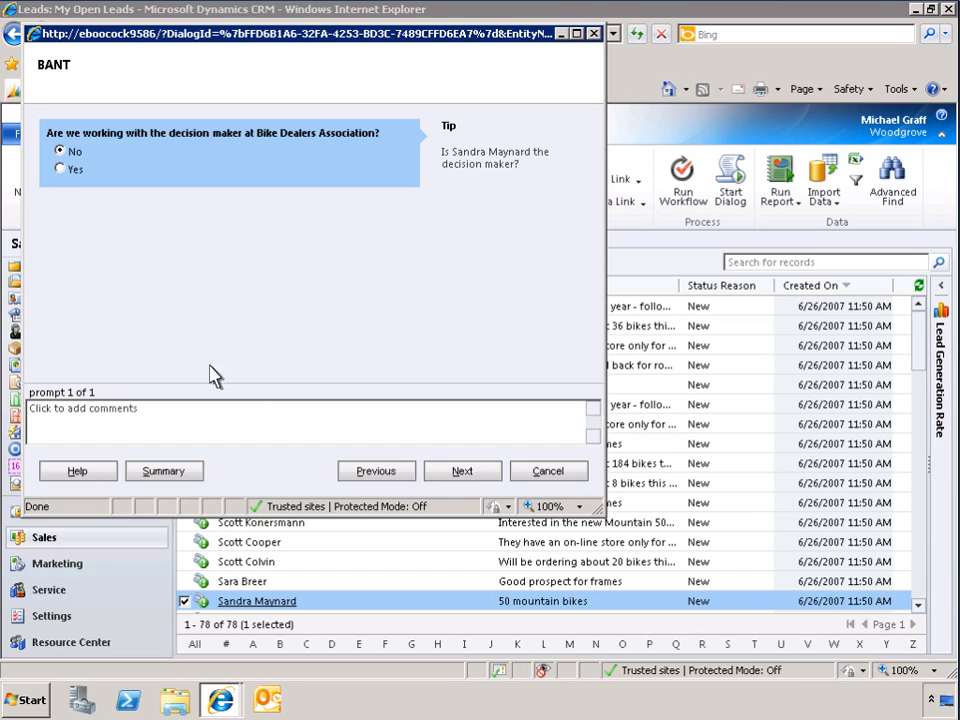
click(60, 170)
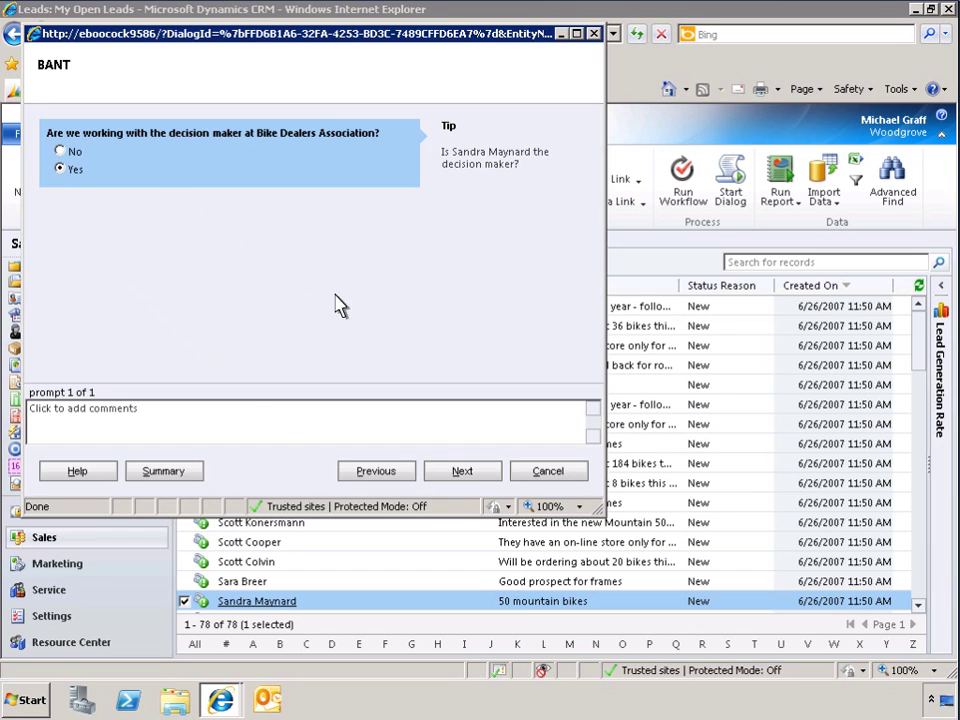
click(462, 472)
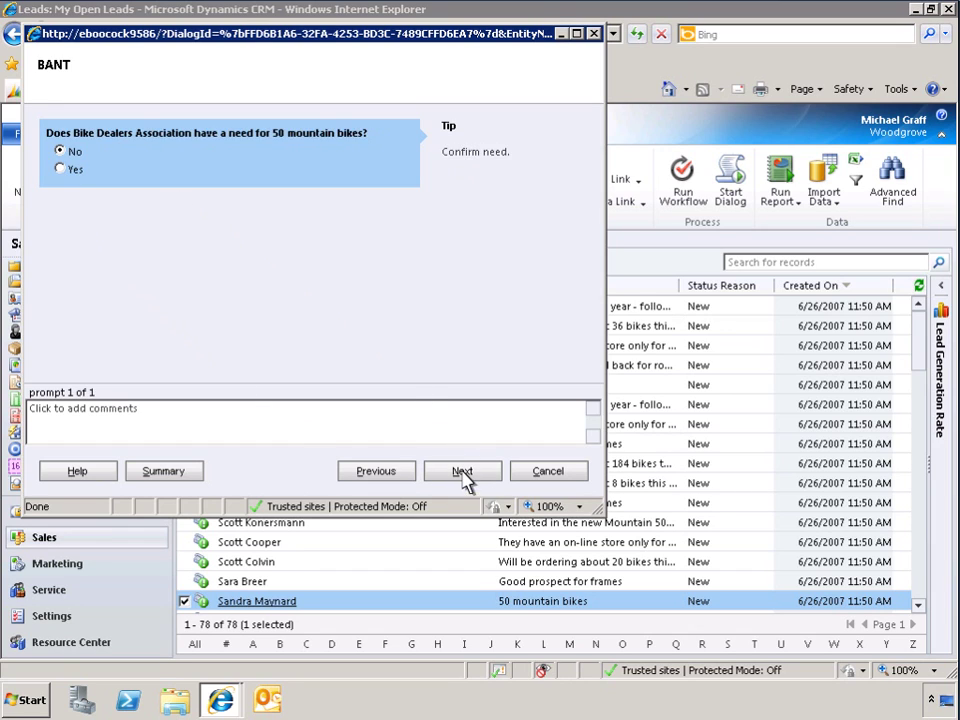
Answer Yes to needing 50 mountain bikes and set purchase timeframe to < 60 Days.
click(60, 170)
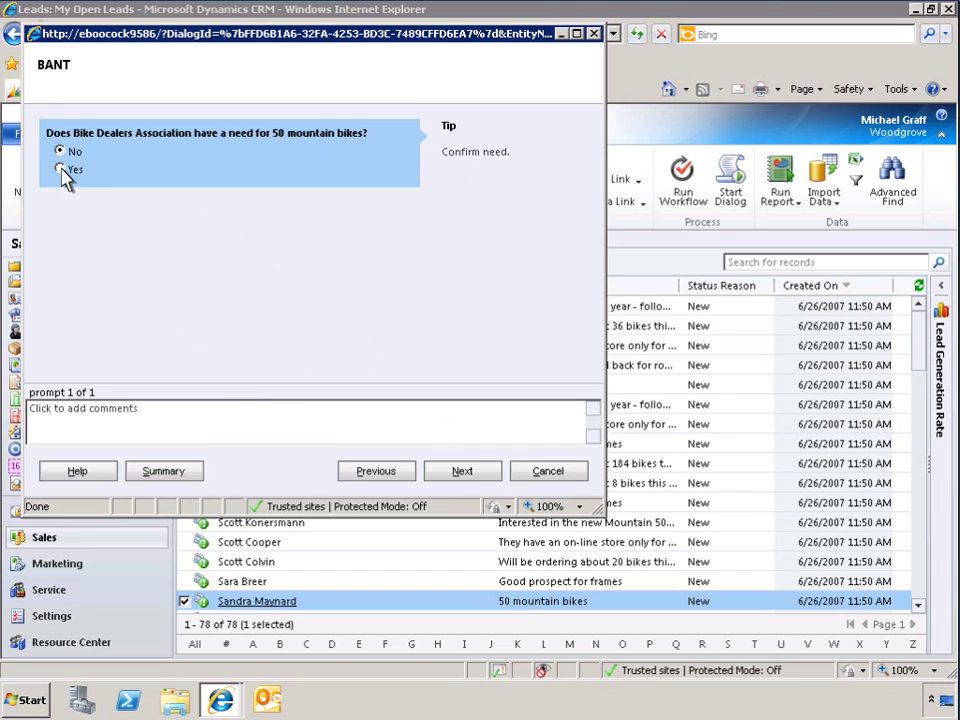
click(465, 474)
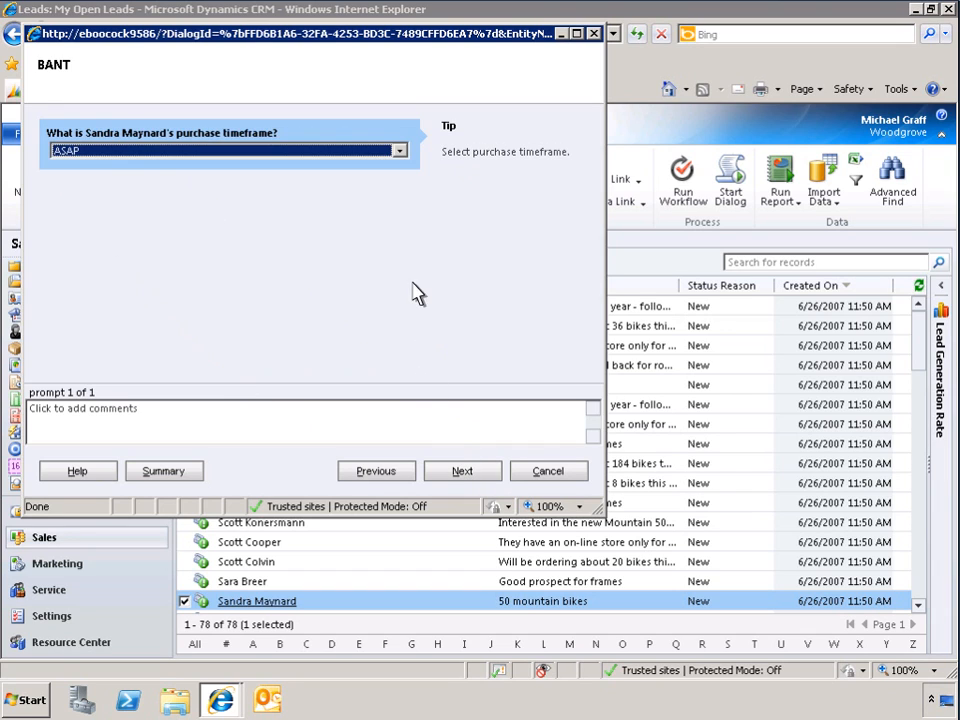
click(400, 151)
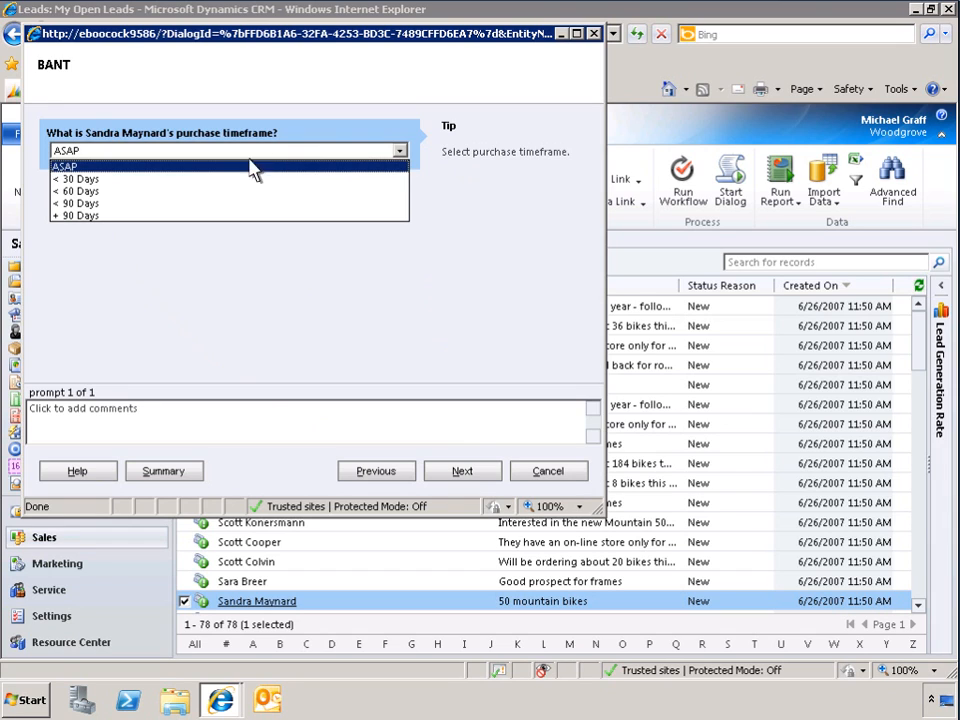
click(84, 192)
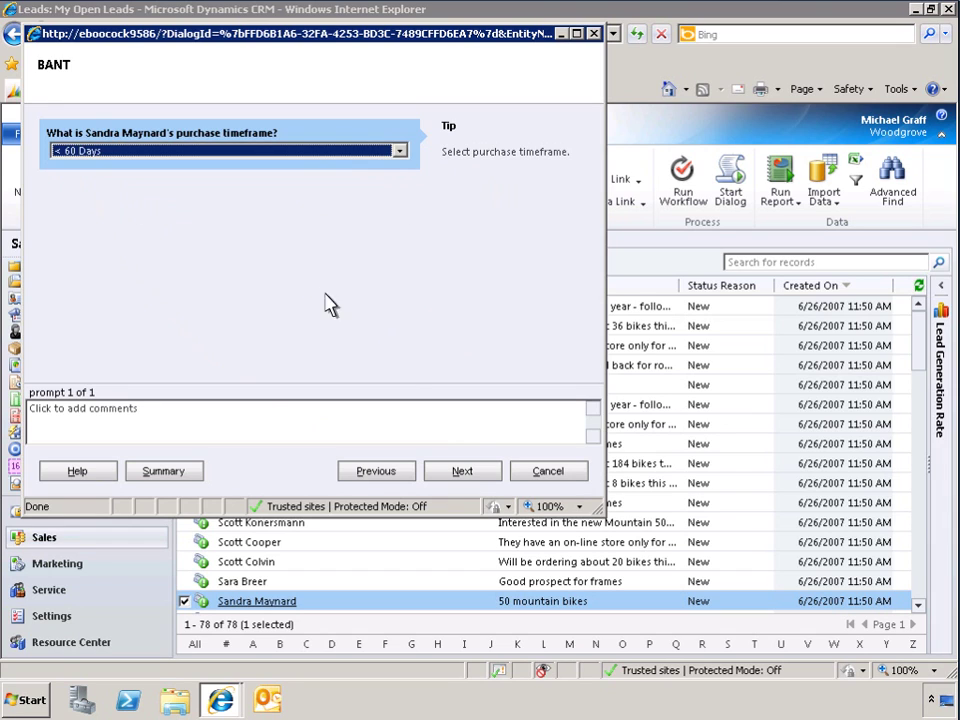
click(465, 476)
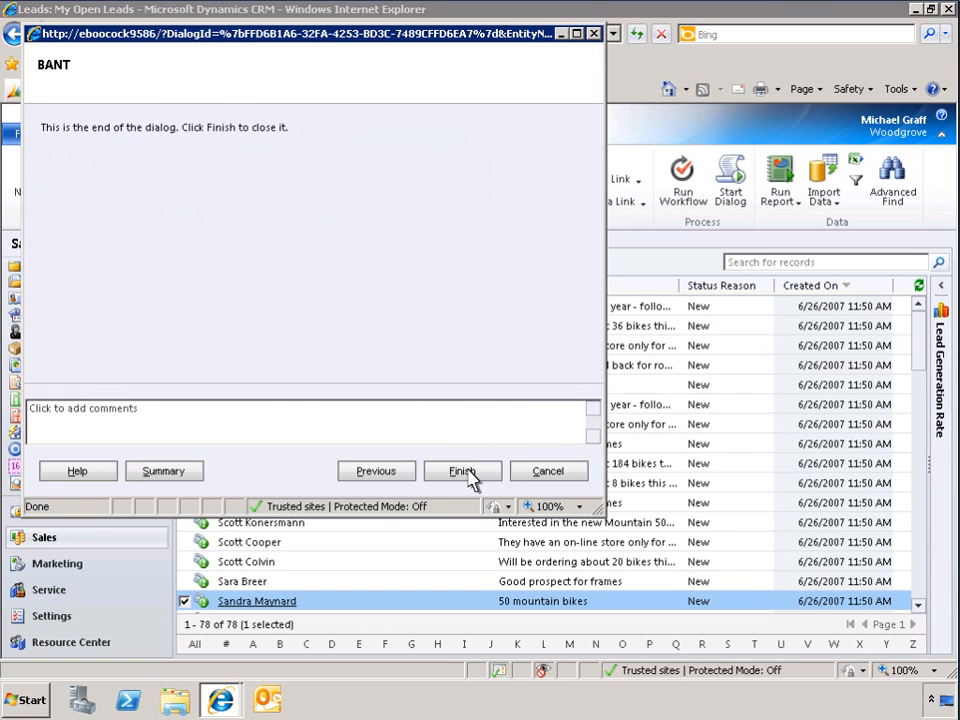
click(465, 472)
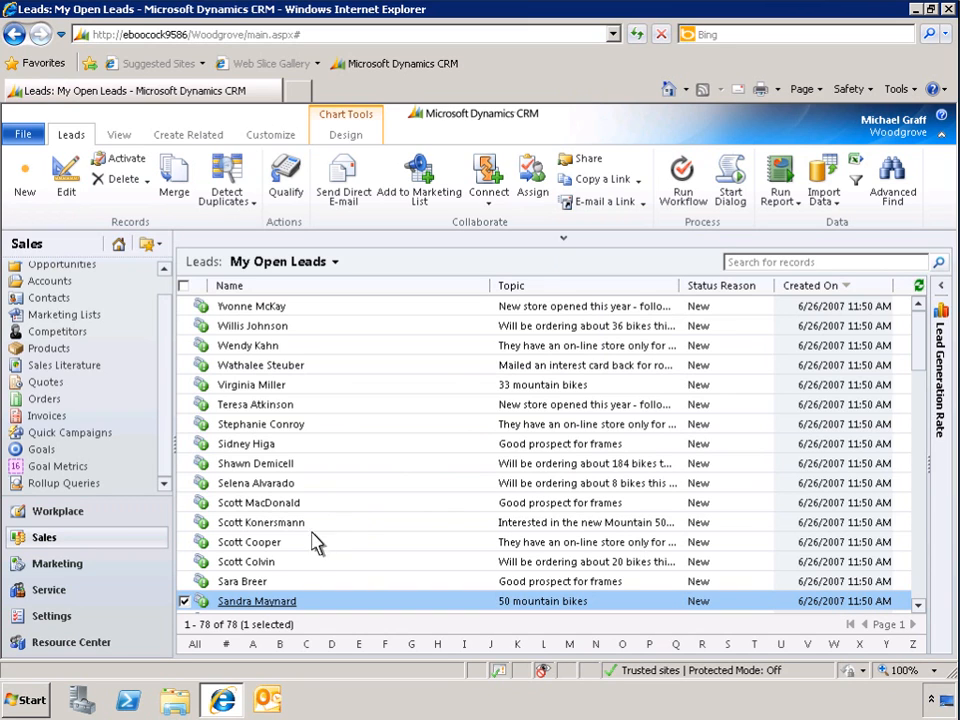
click(254, 604)
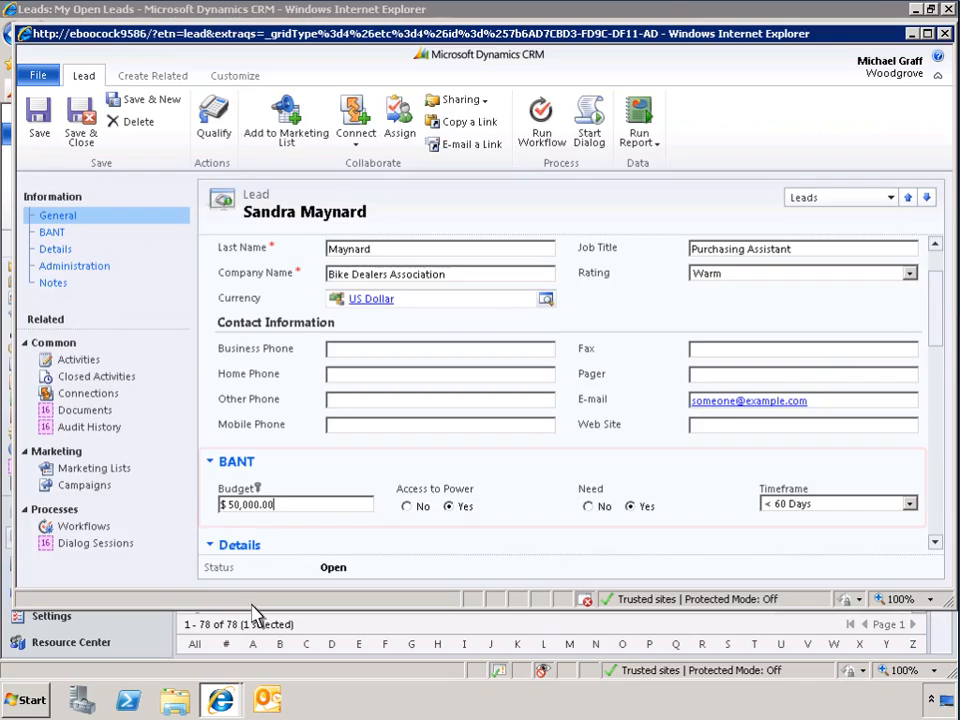